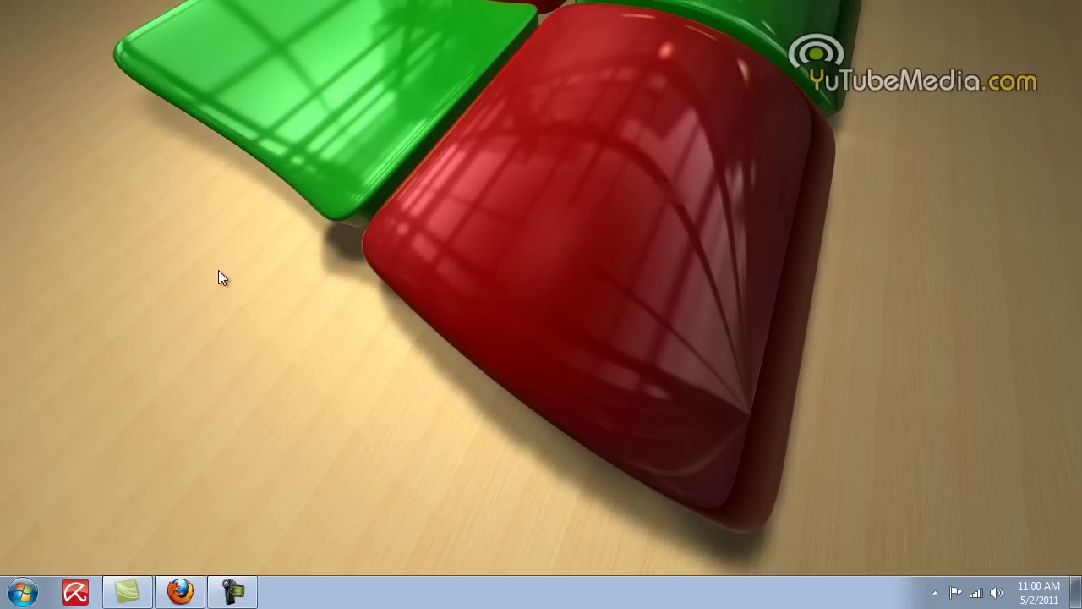
Step: Restore Firefox from the taskbar, minimize everything with Win+M, then bring Firefox back
click(184, 594)
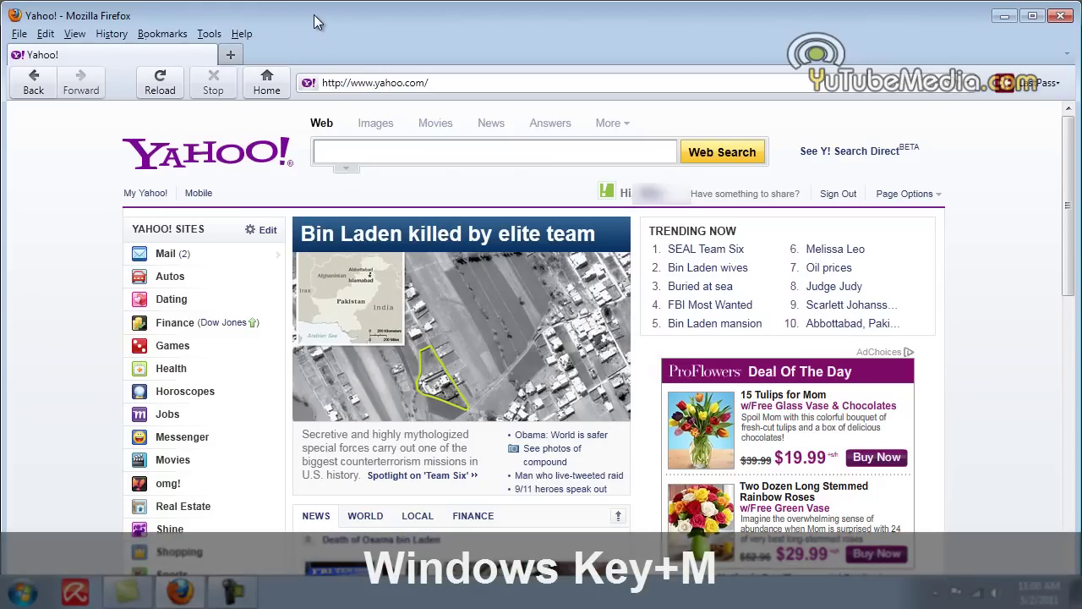
key(super+m)
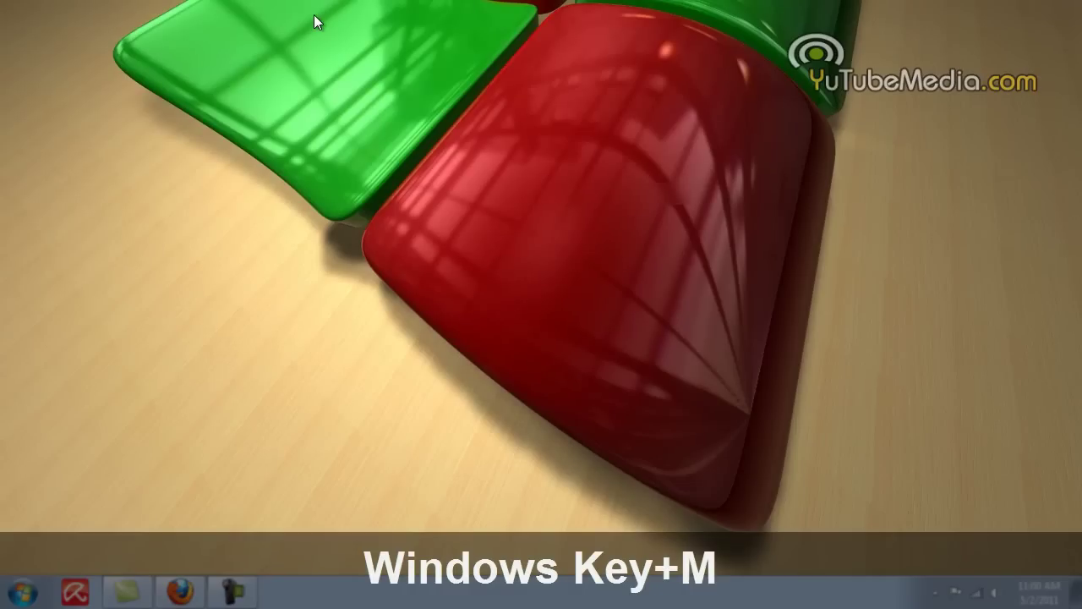
click(181, 592)
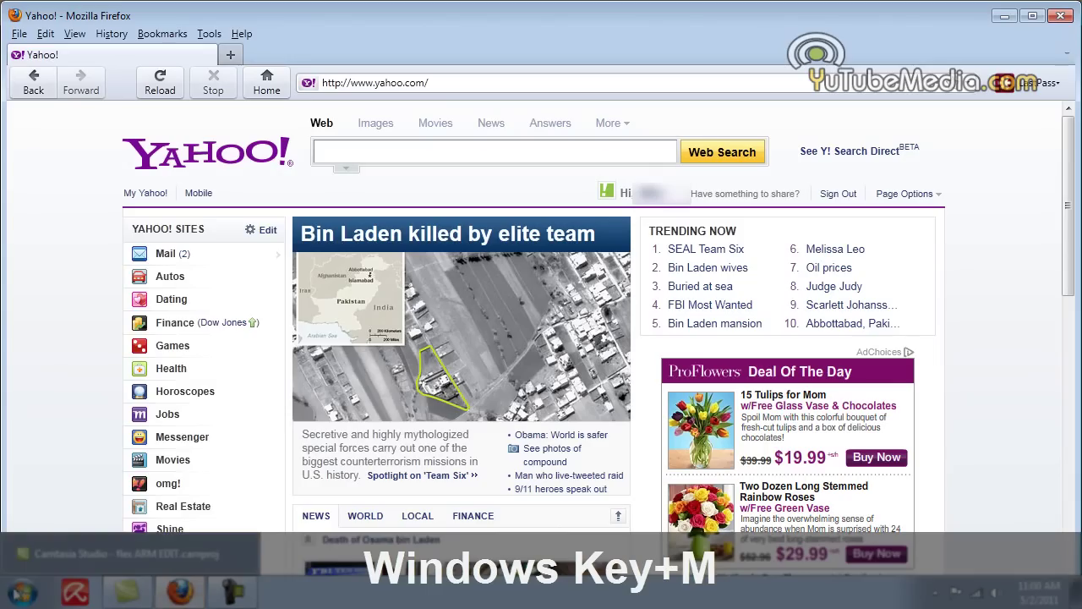
Step: Launch a blank Notepad from the Start menu and minimize all windows with Win+M
click(20, 592)
click(68, 162)
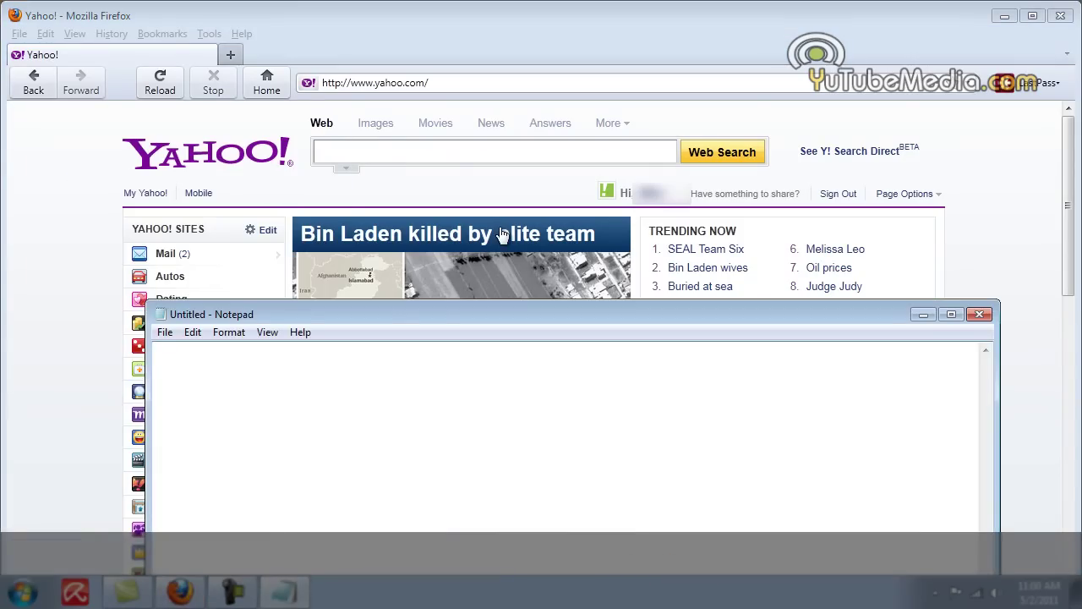
key(super+m)
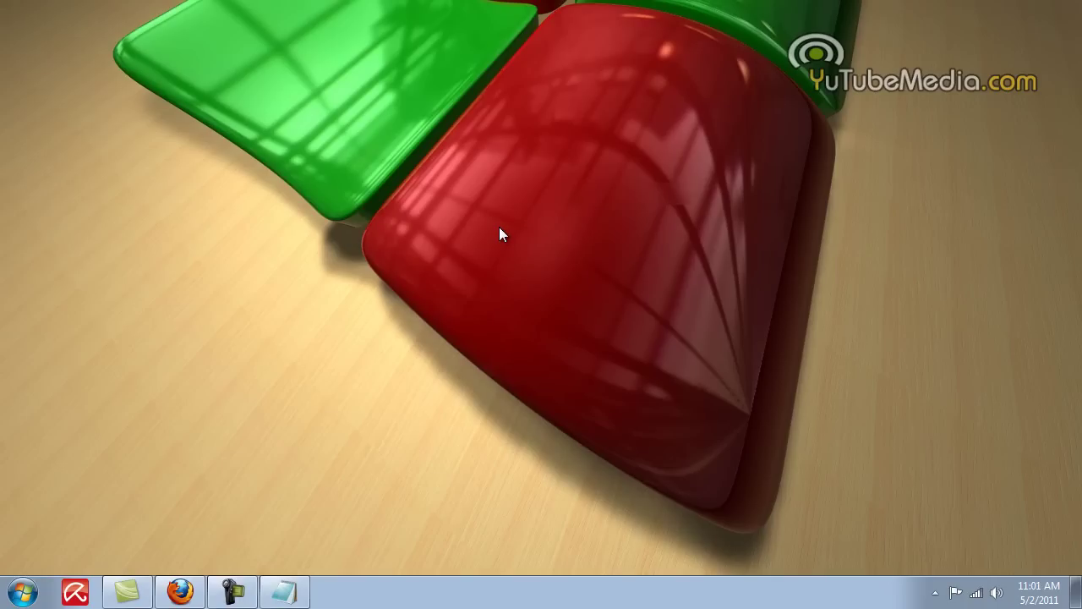
Step: Alt+Tab through Firefox, Notepad, Camtasia Studio and the desktop windows
key(alt+Tab)
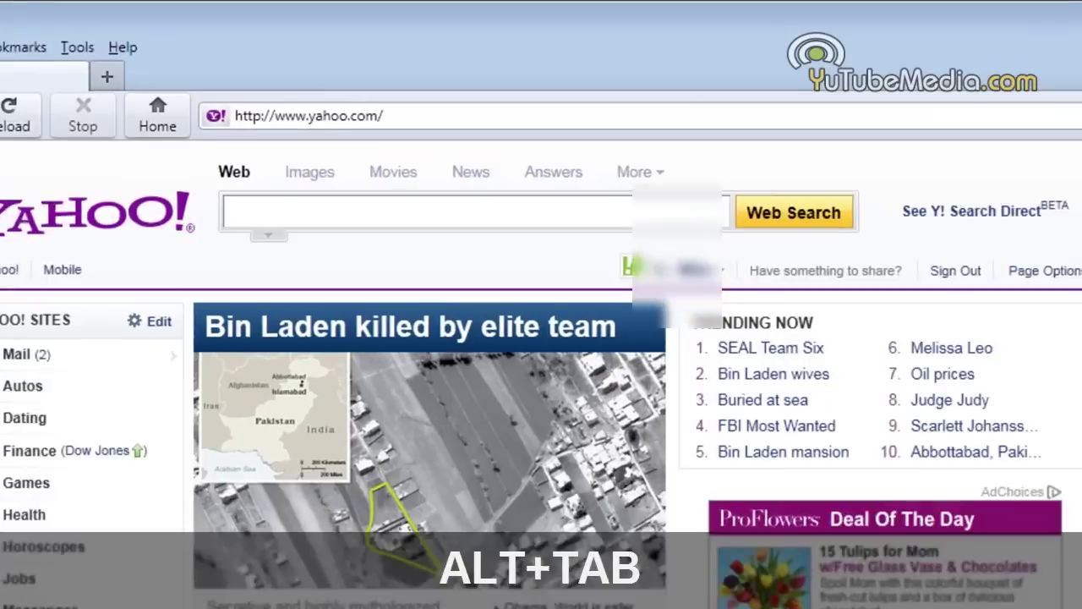
key(alt+Tab)
key(alt+Tab)
key(alt+Tab)
key(alt+Tab)
key(alt+Tab)
key(alt+Tab)
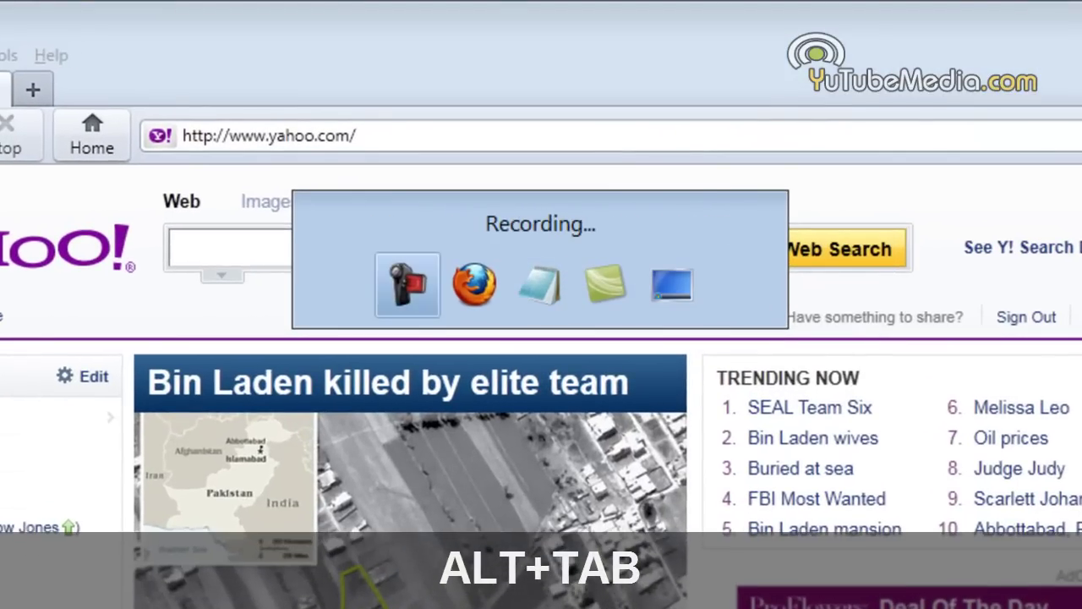
key(alt+Tab)
key(alt+Tab)
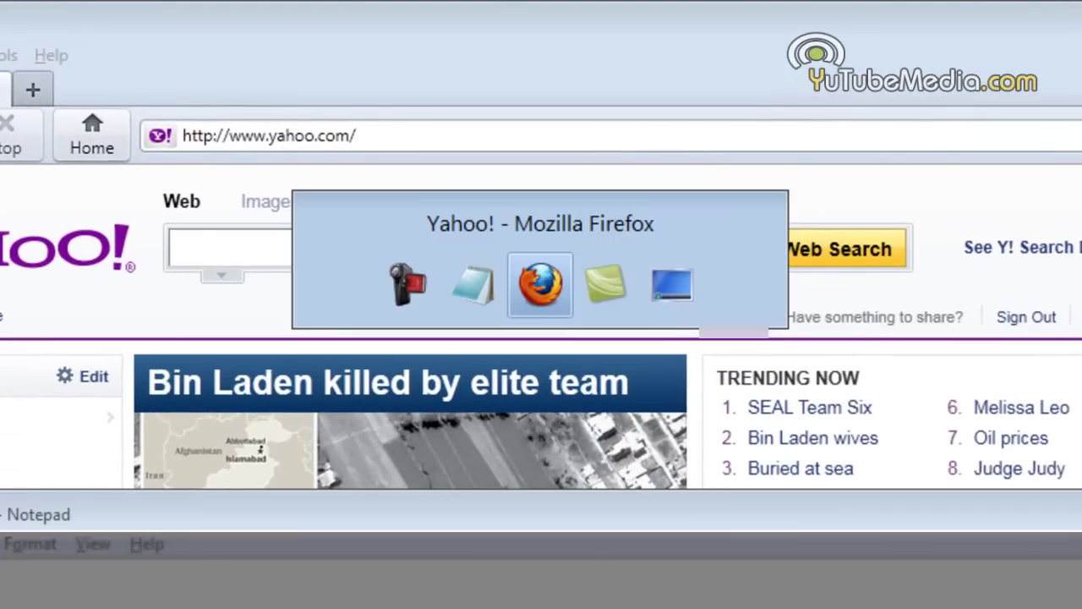
key(alt+Tab)
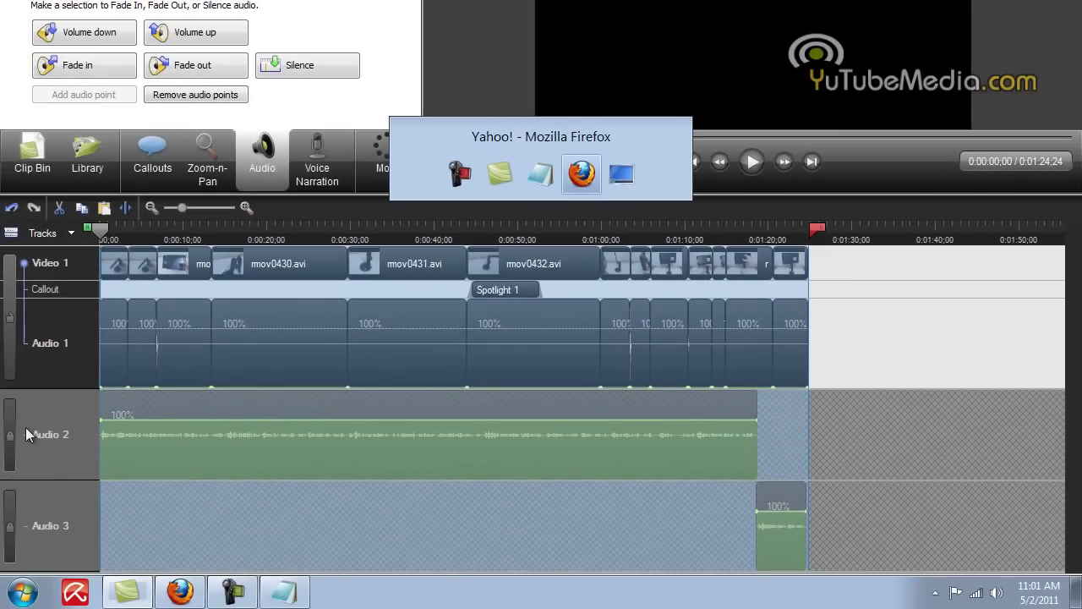
key(alt+Tab)
key(alt+Tab)
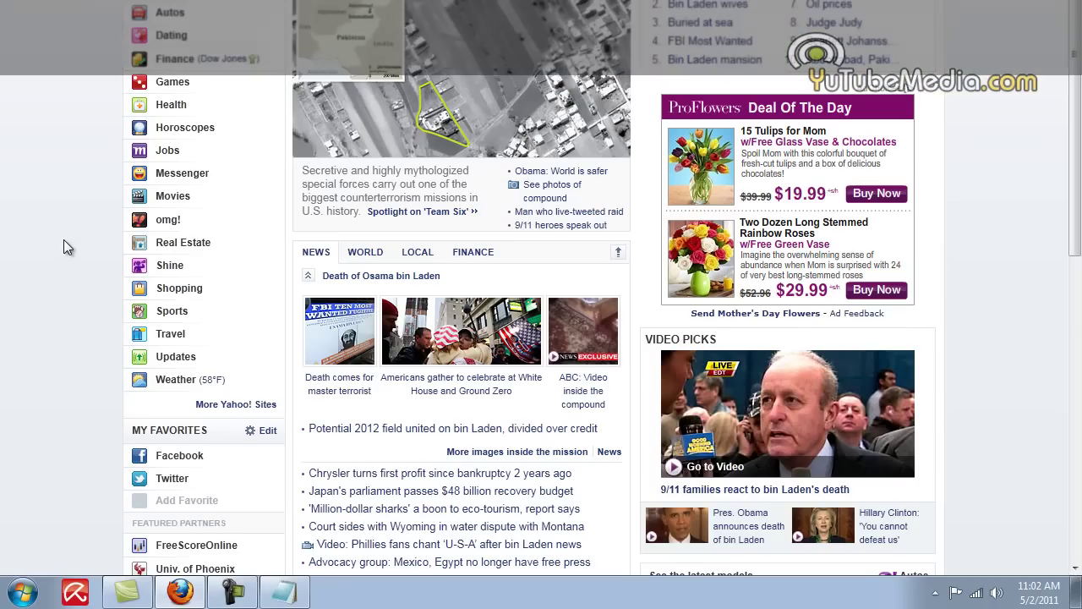
Step: Search the Yahoo page again for 'coupe' with F3 and refocus the find bar
key(F3)
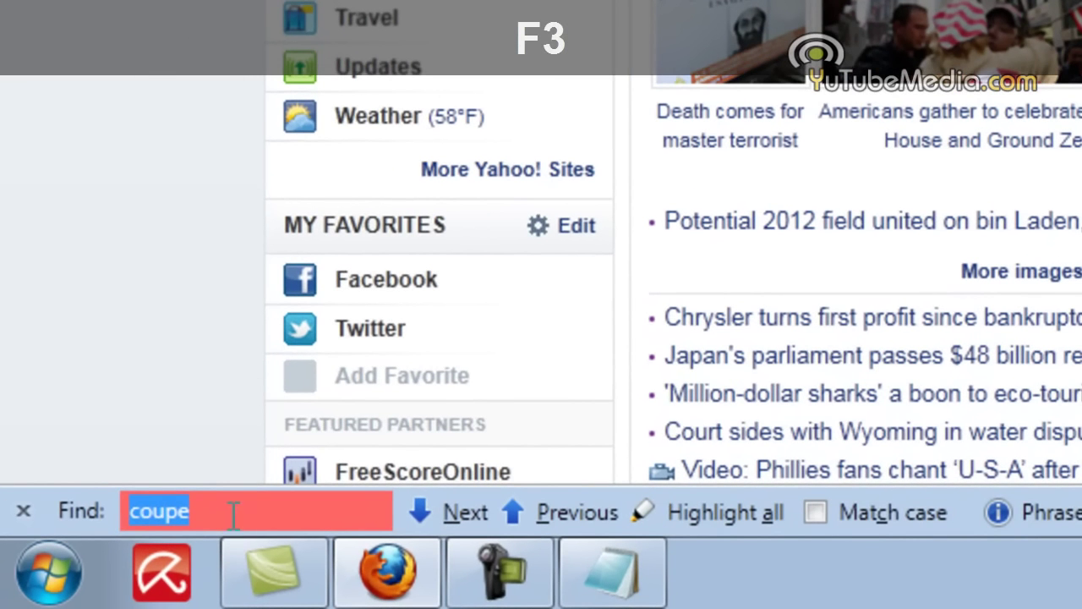
double_click(290, 511)
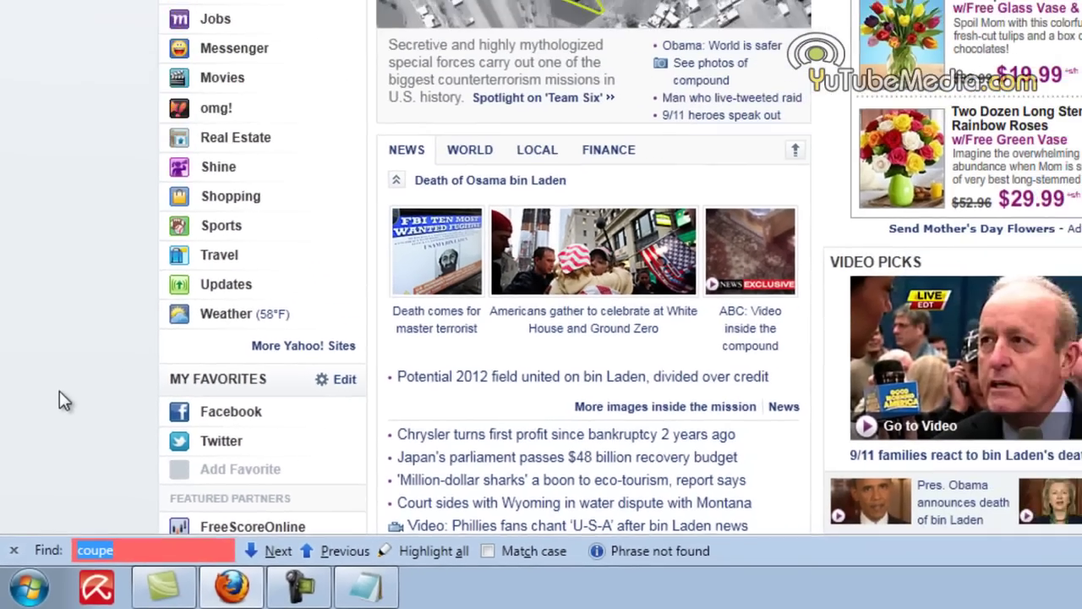
key(ctrl+f)
key(ctrl+f)
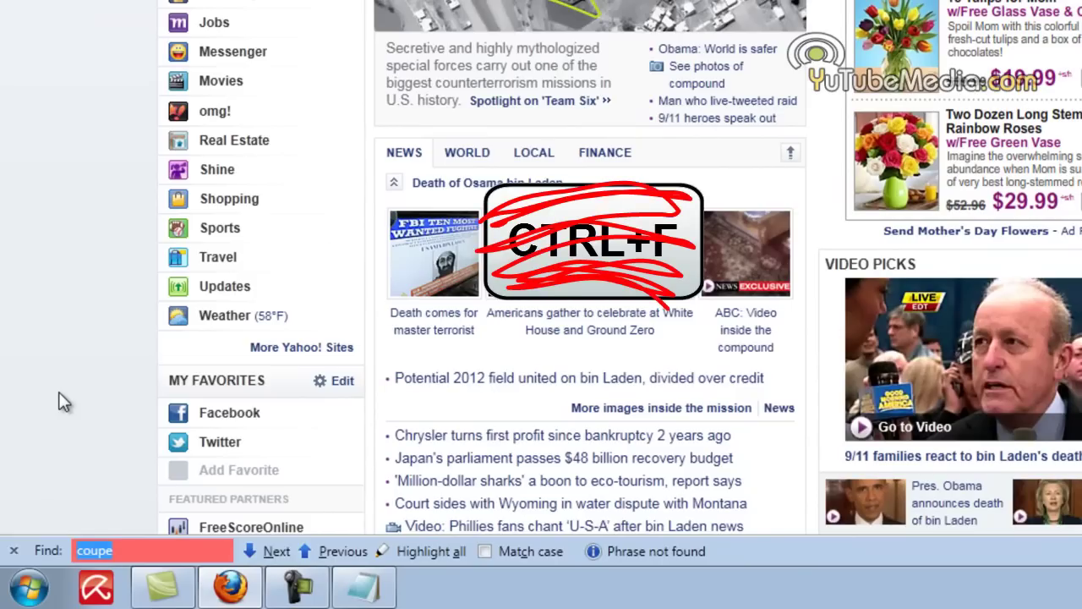
Step: Close the find bar, reopen it, and search the page for 'chrysl'
click(12, 550)
key(ctrl+f)
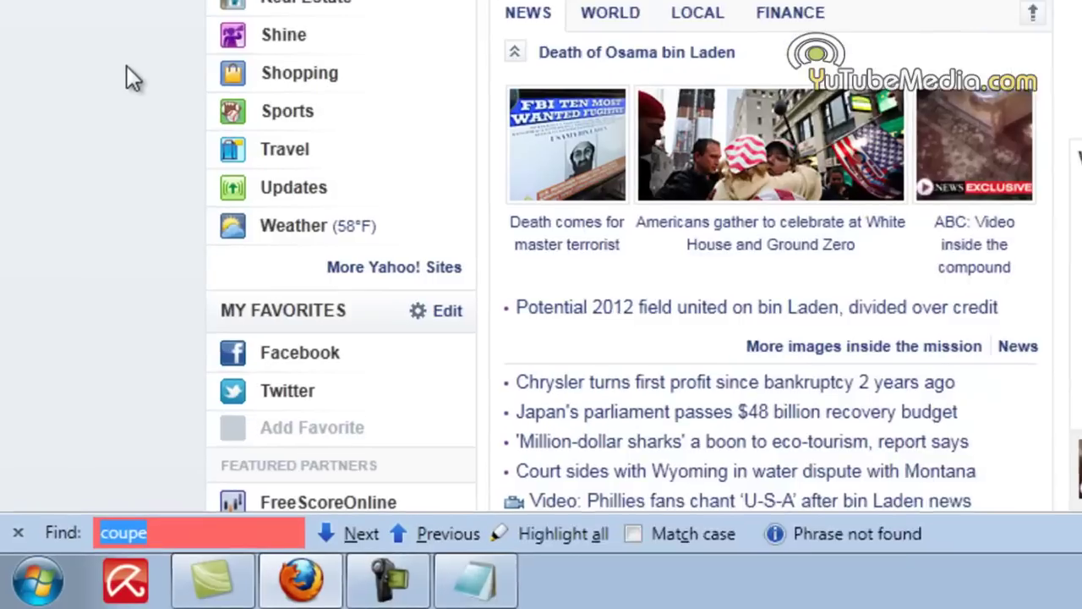
text(chrysl)
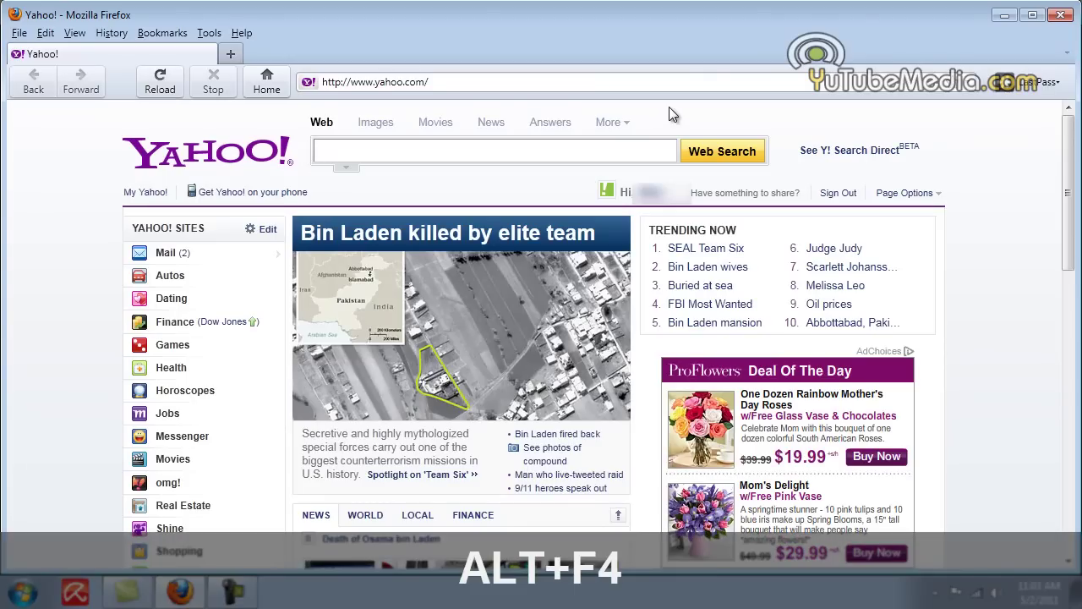
key(alt+F4)
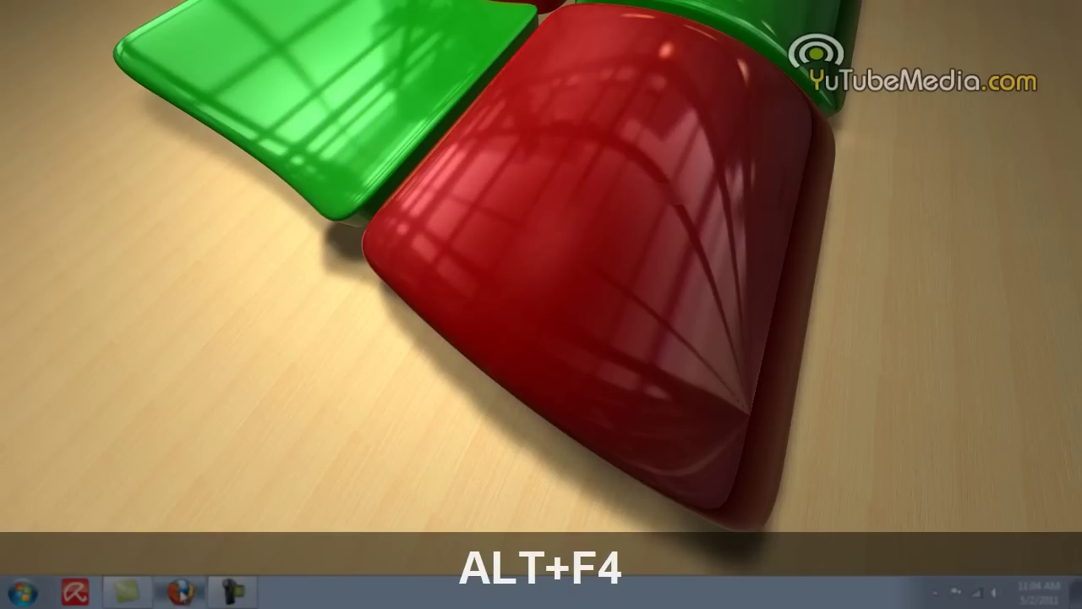
click(179, 591)
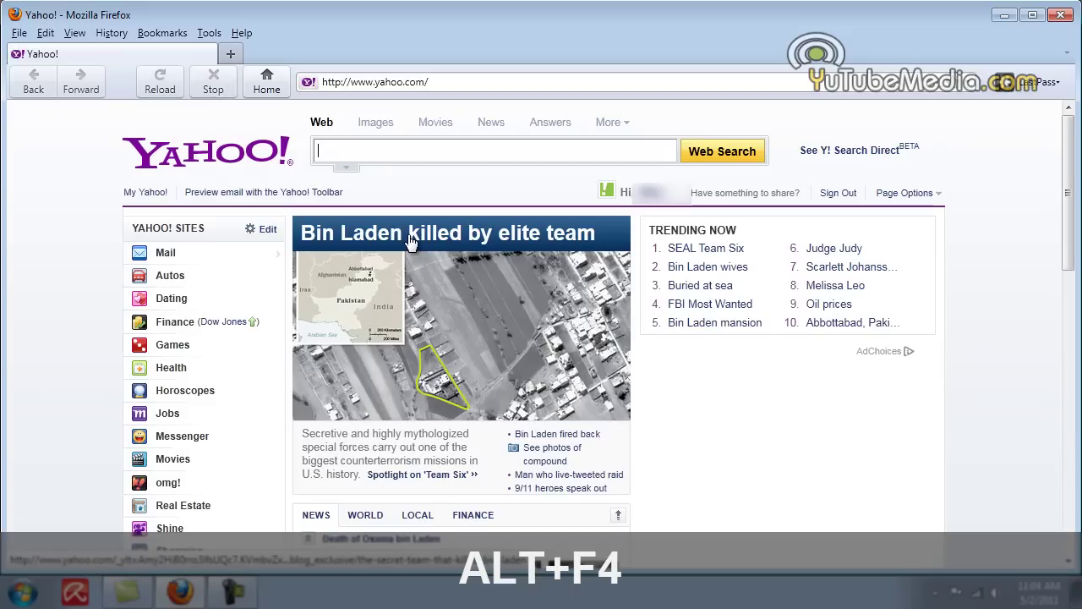
key(alt+F4)
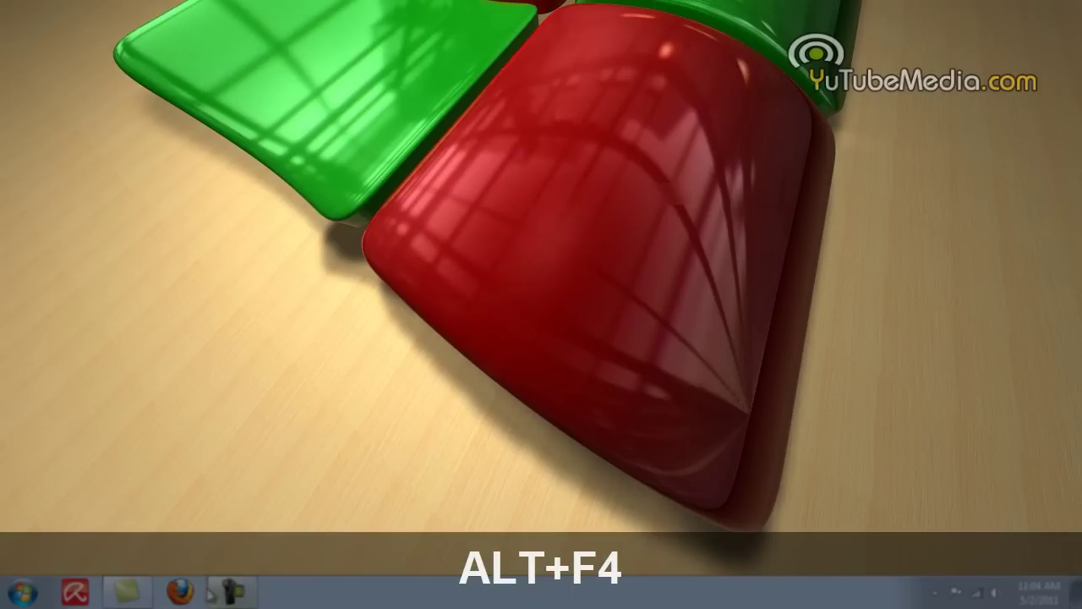
click(23, 592)
click(74, 166)
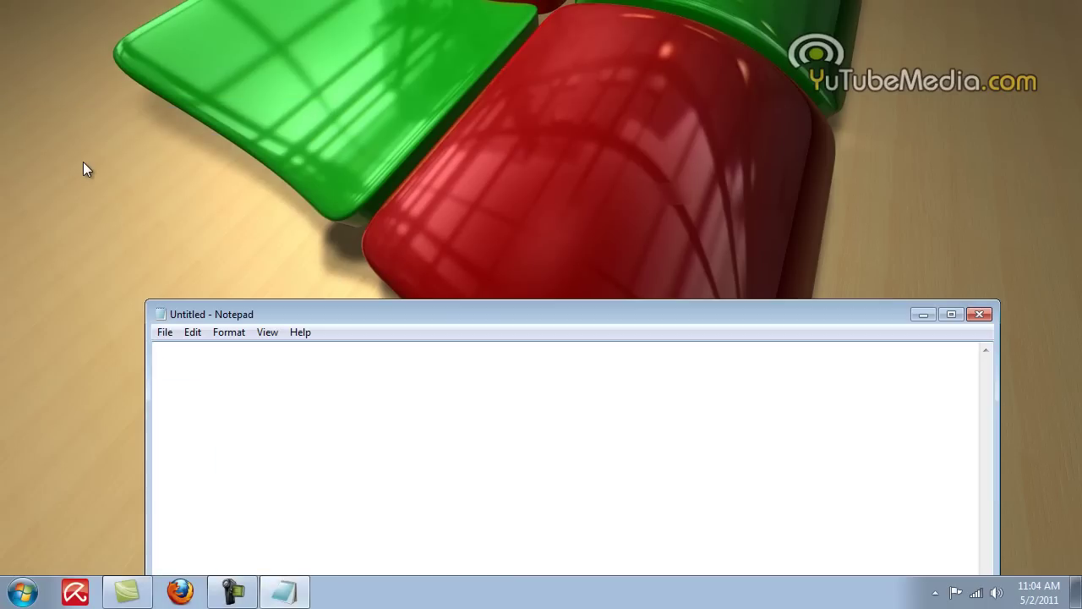
key(alt+F4)
key(super+3)
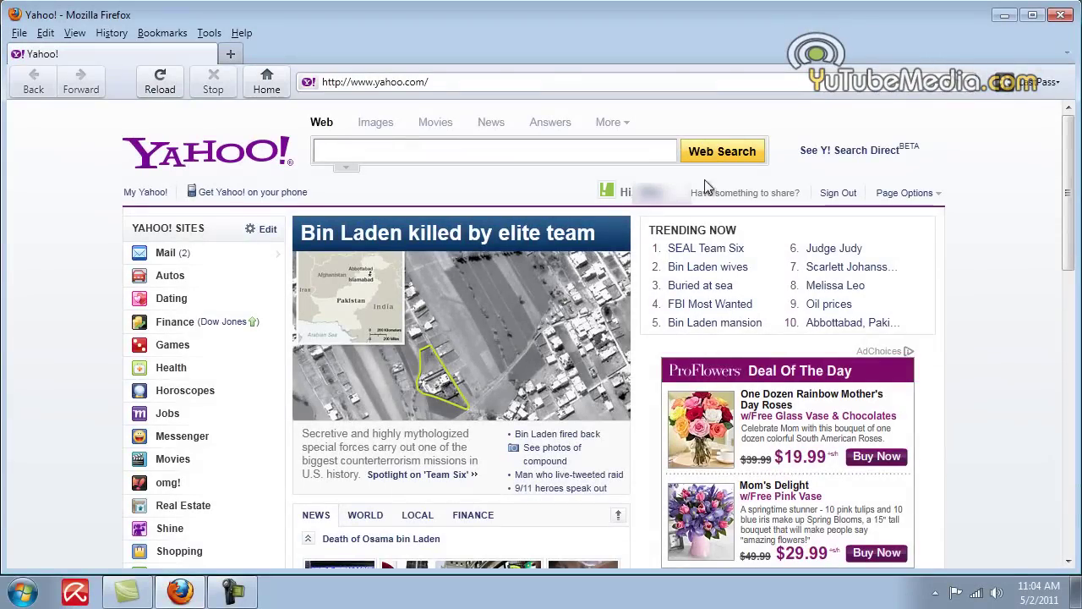
Step: Copy part of the special forces sentence from the top story
drag(325, 447, 420, 442)
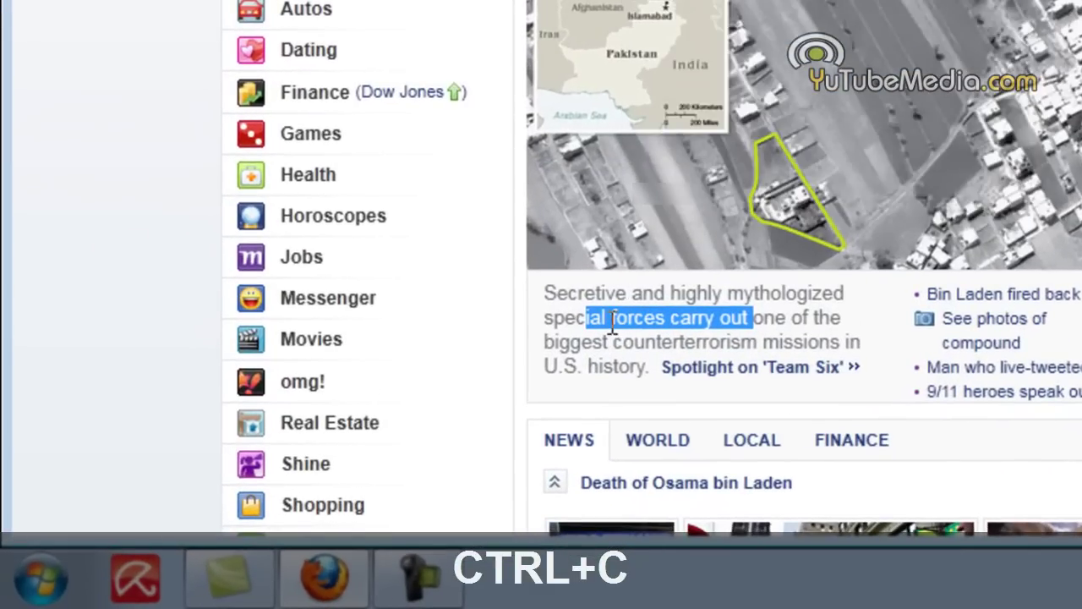
right_click(615, 330)
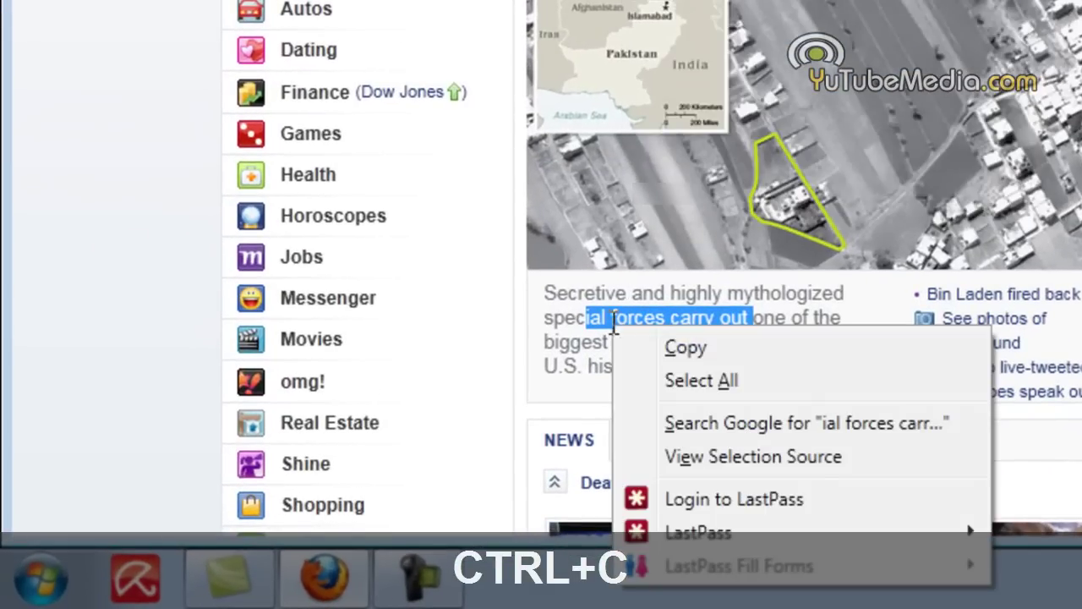
click(695, 347)
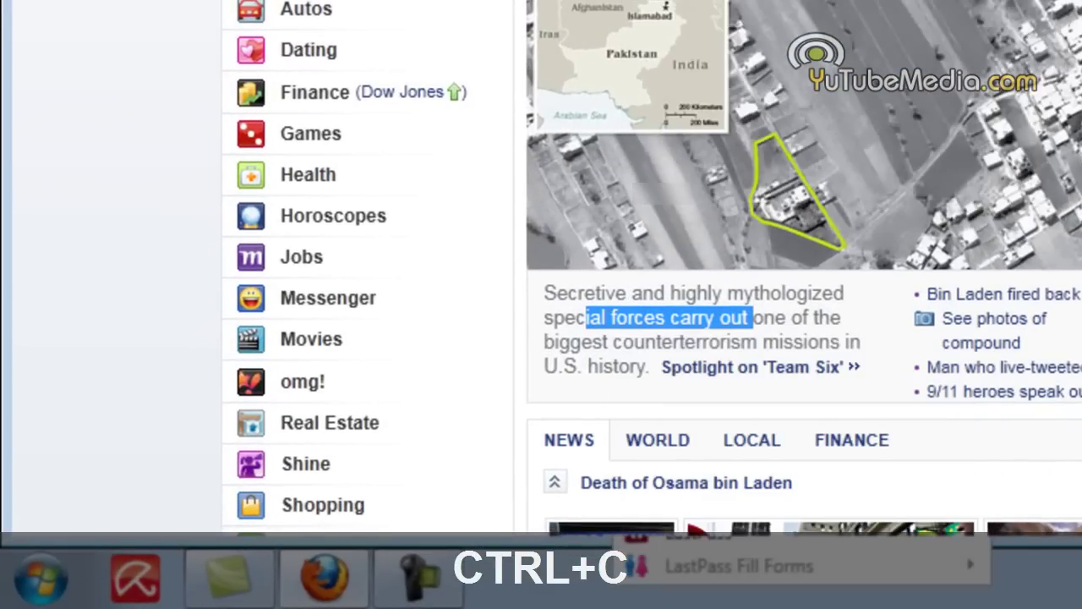
Step: Paste the copied phrase over the Yahoo web address in the address bar
click(664, 159)
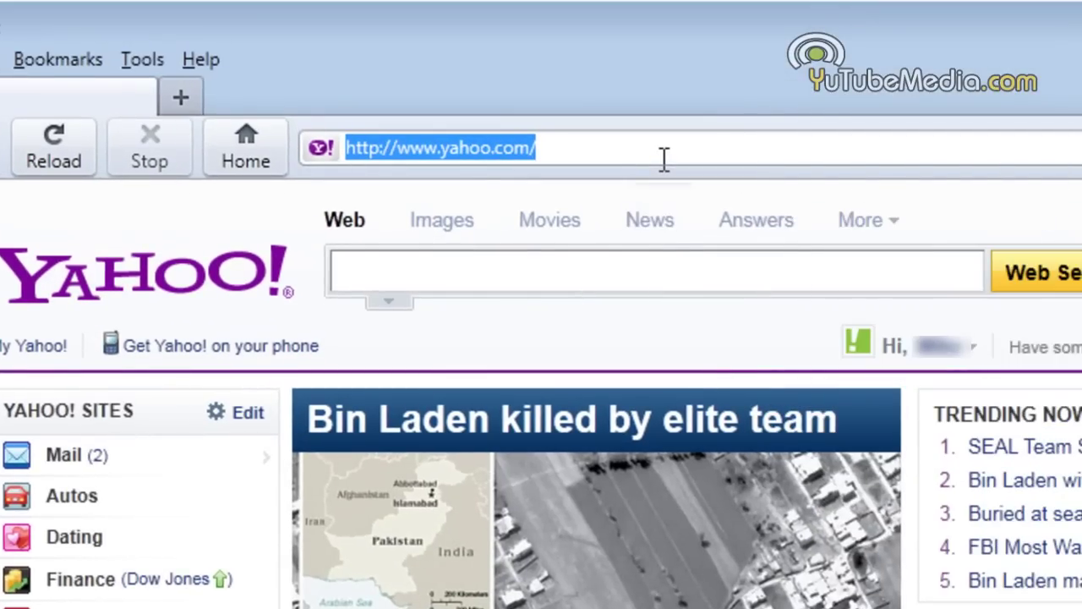
key(ctrl+v)
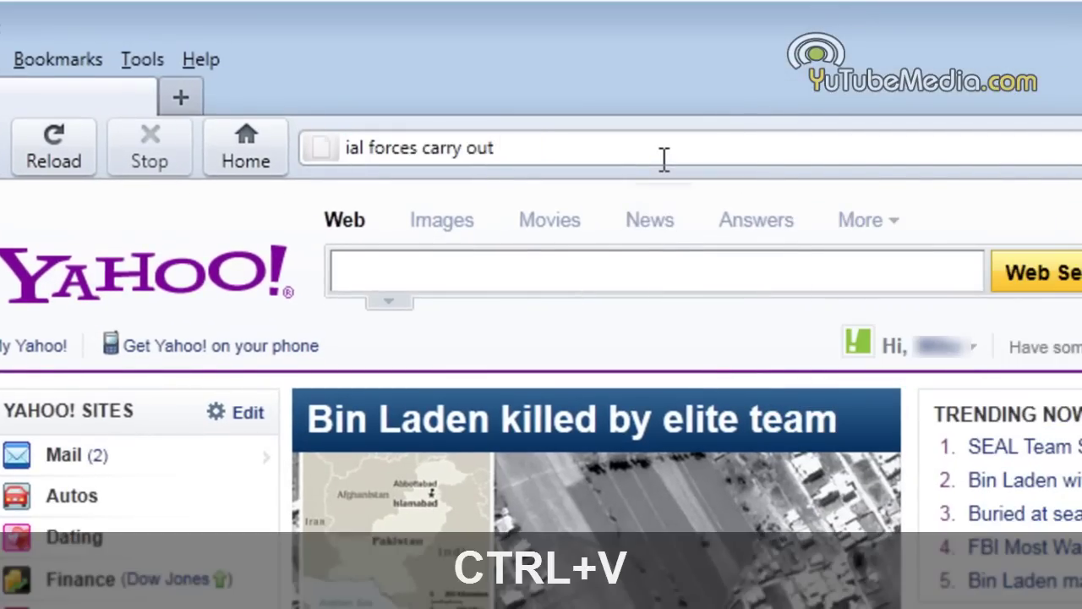
key(ctrl+a)
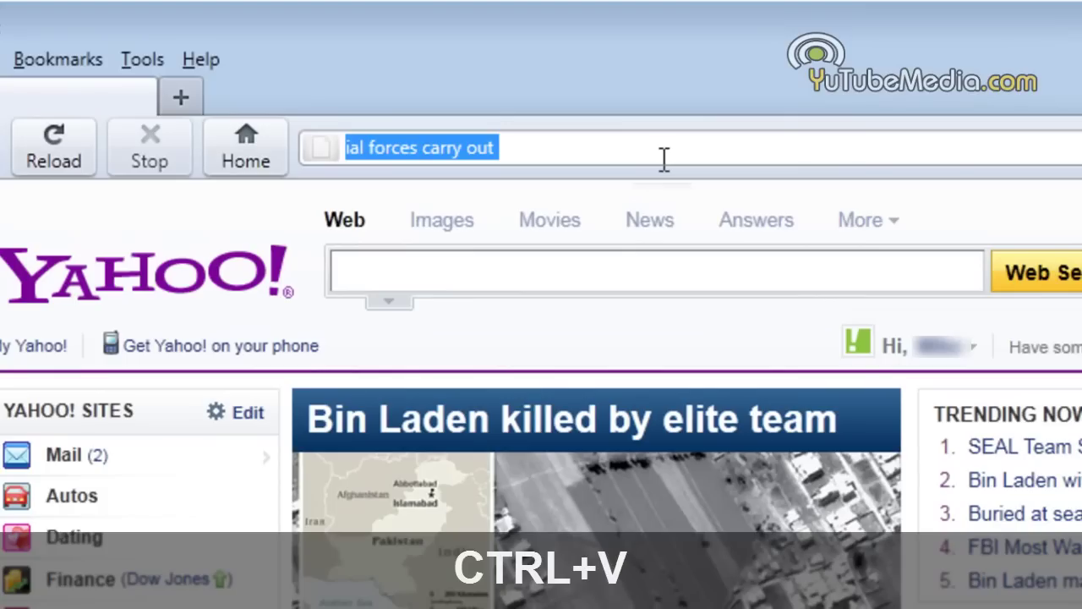
click(664, 159)
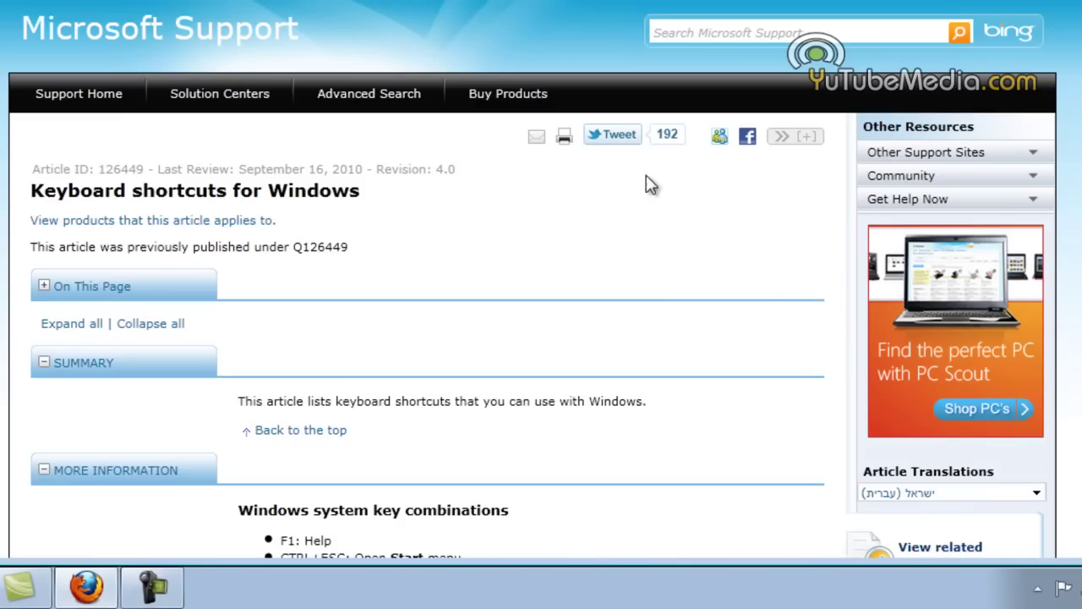
scroll(647, 169, down, 10)
scroll(647, 165, up, 10)
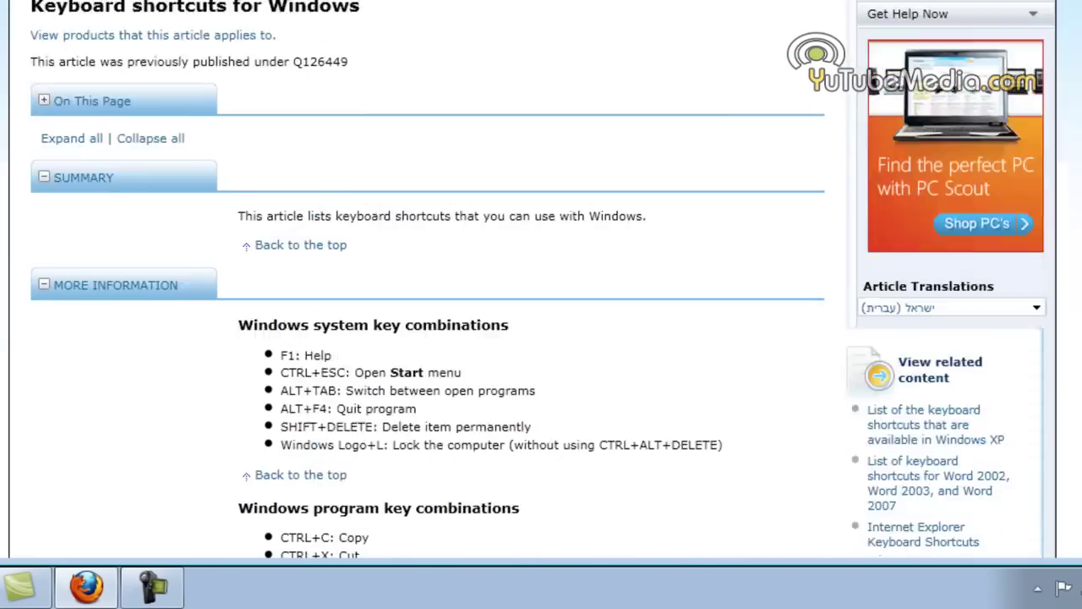
scroll(541, 279, down, 15)
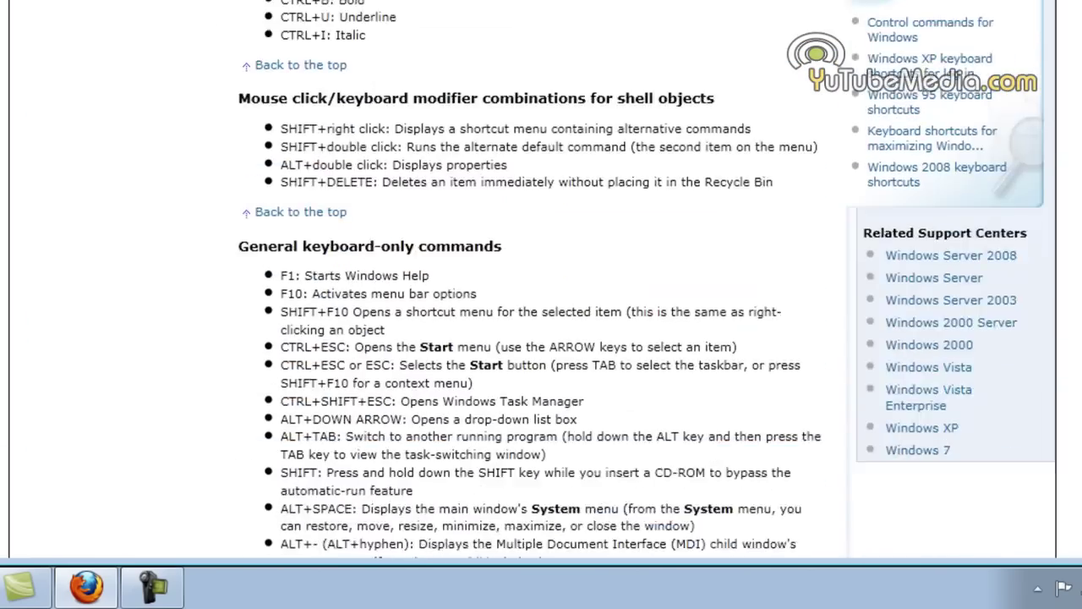
scroll(542, 279, down, 10)
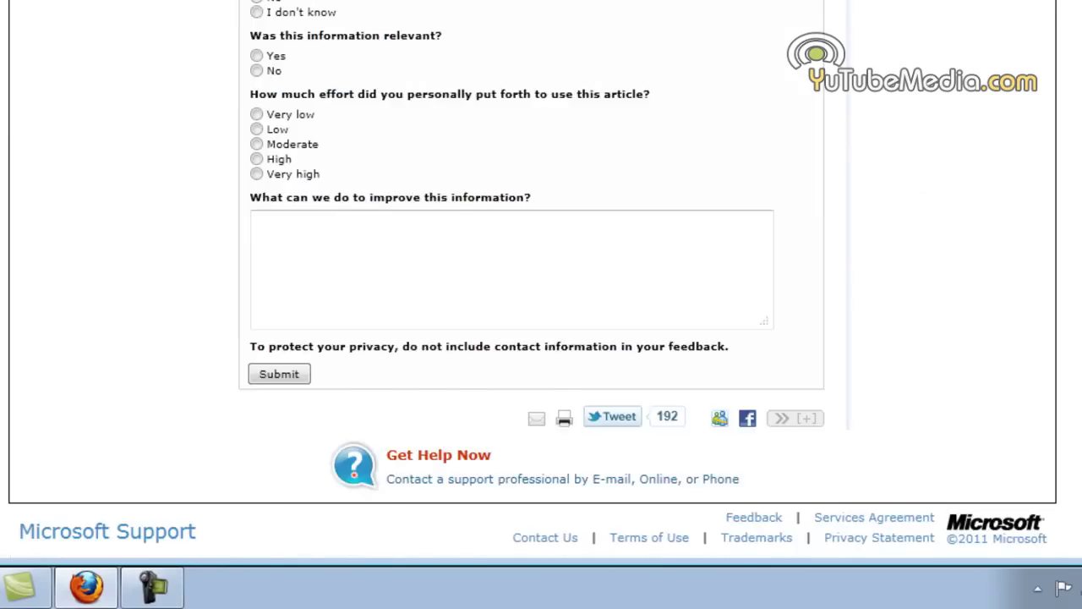
scroll(541, 279, up, 20)
scroll(541, 279, up, 3)
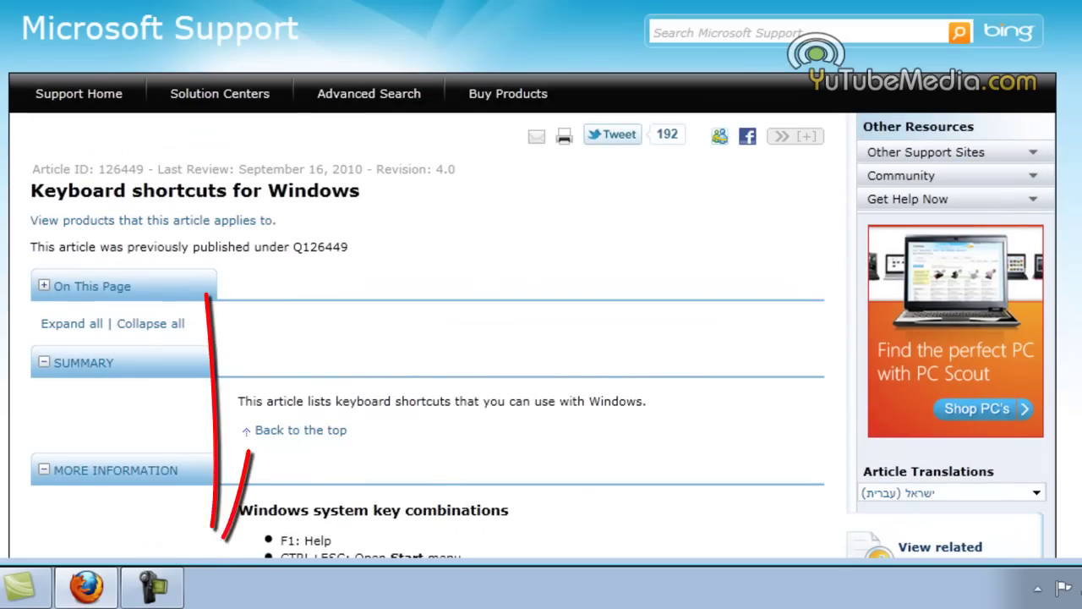
scroll(542, 279, down, 20)
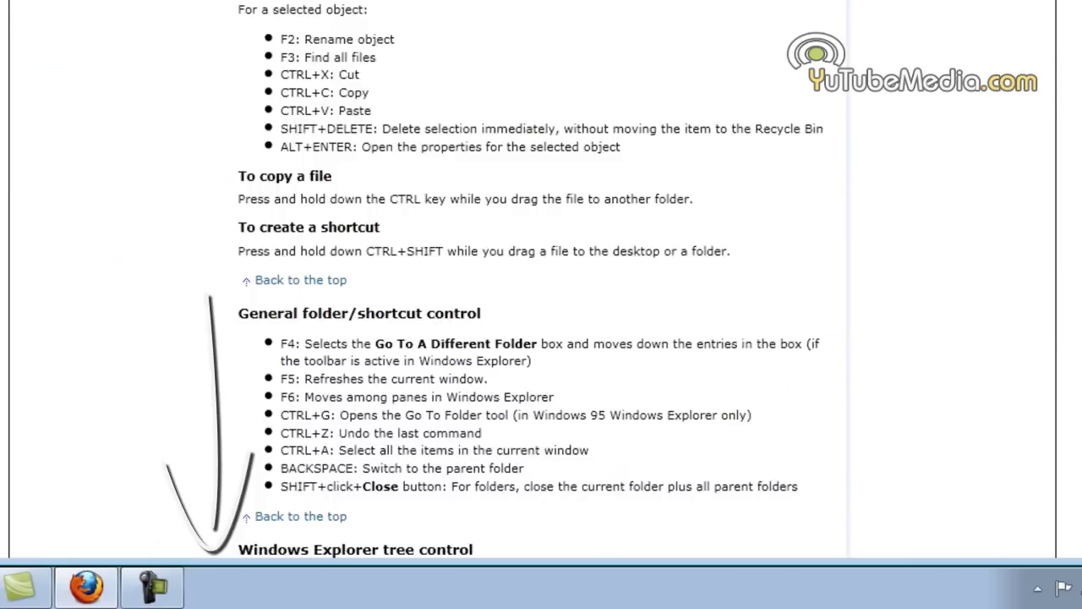
scroll(542, 279, up, 20)
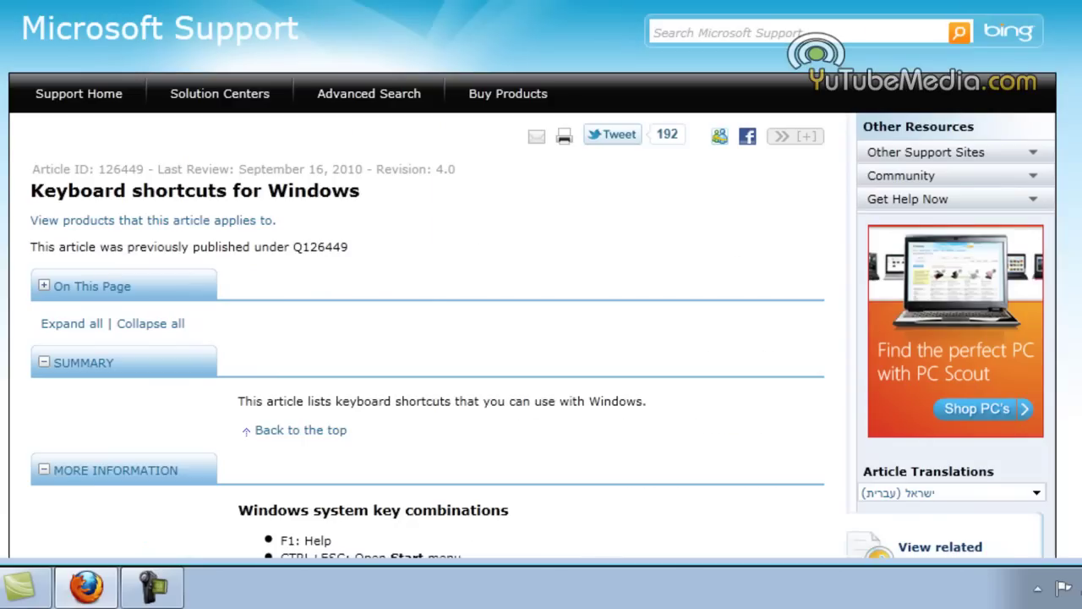